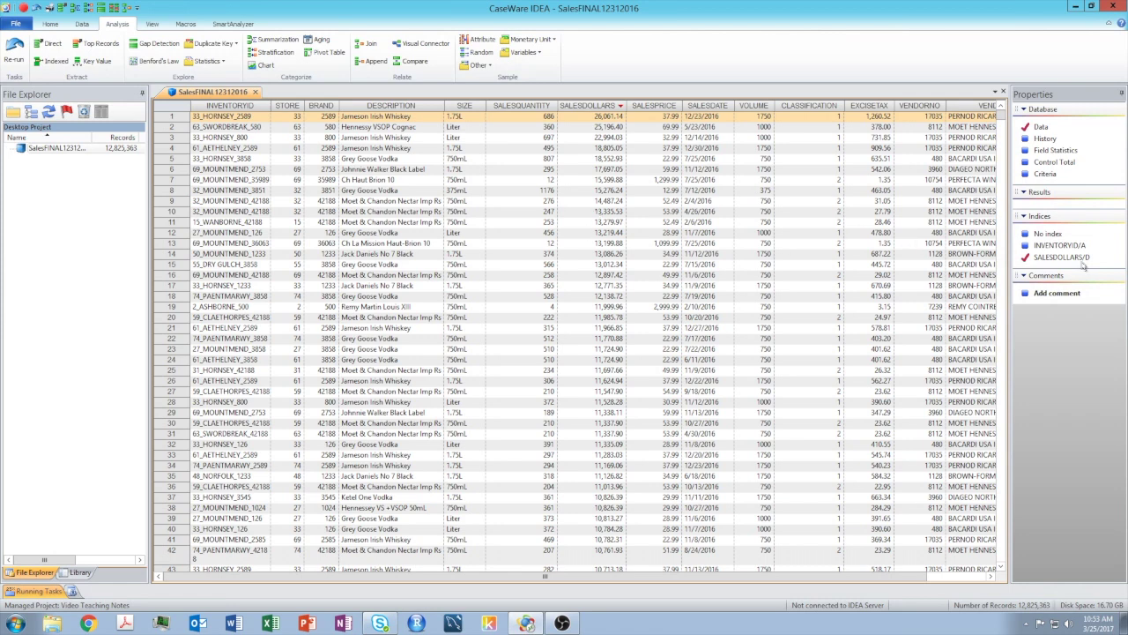
Order the SalesFINAL12312016 records by the ascending INVENTORYID index
left_click(1061, 246)
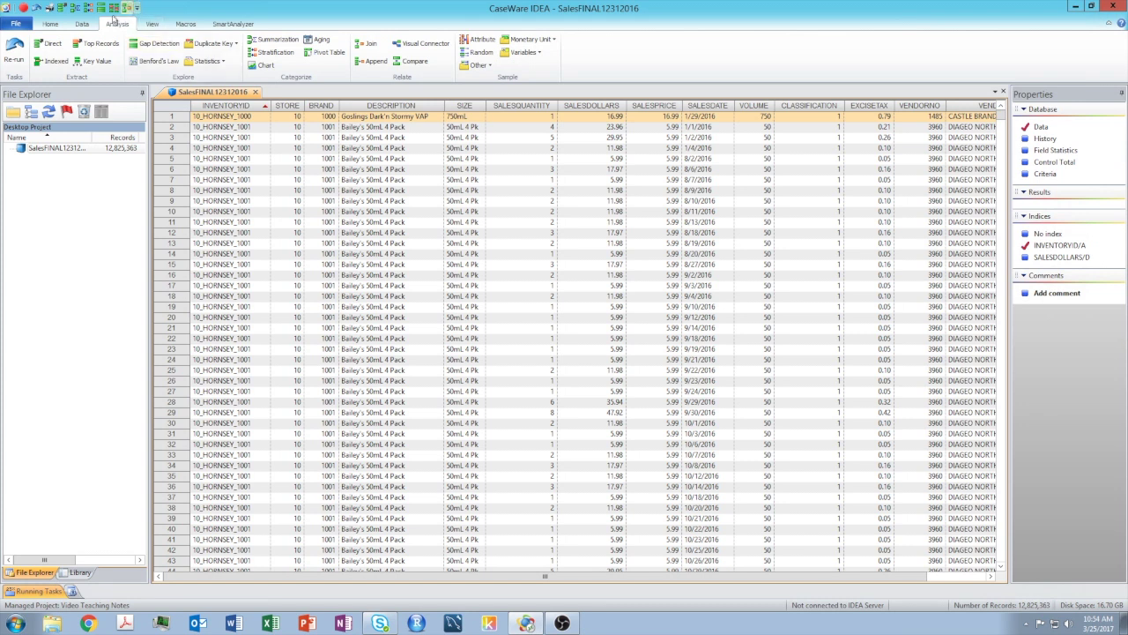
left_click(80, 25)
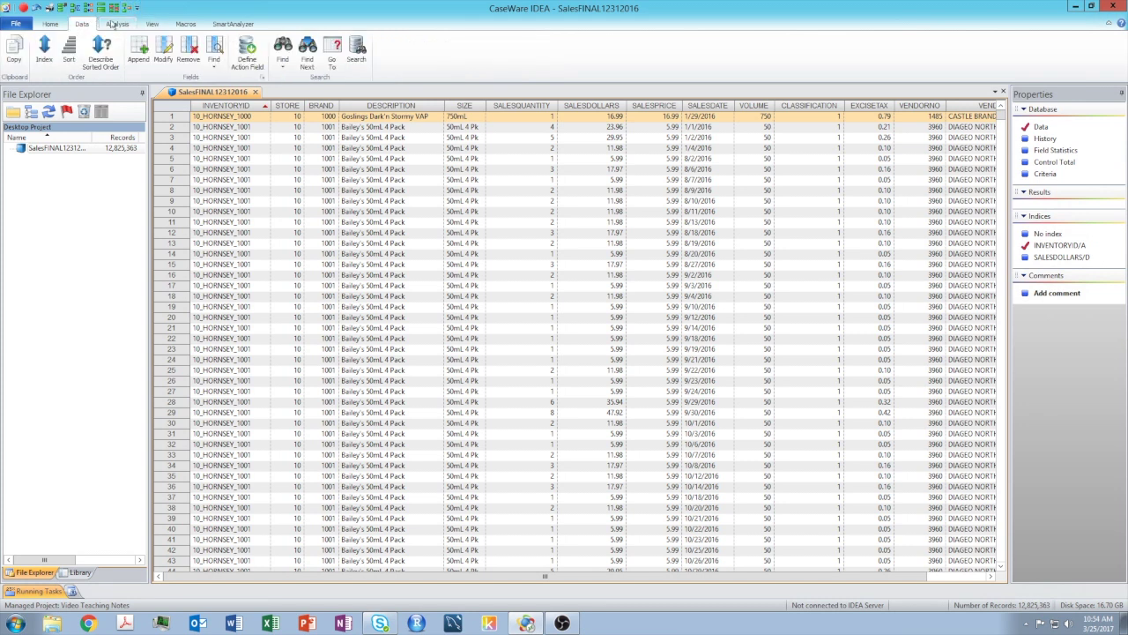
left_click(118, 23)
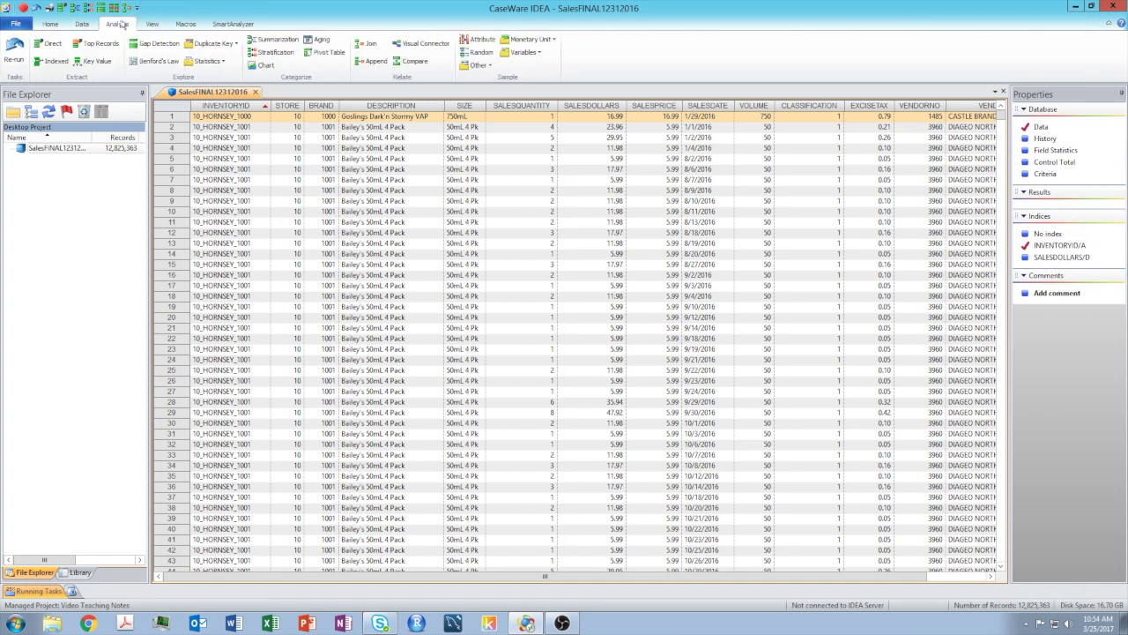
Set up a Summarization by INVENTORYID totalling SALESQUANTITY, SALESDOLLARS and EXCISETAX, with the output file named SummaryDecemberSalesbyID
left_click(276, 42)
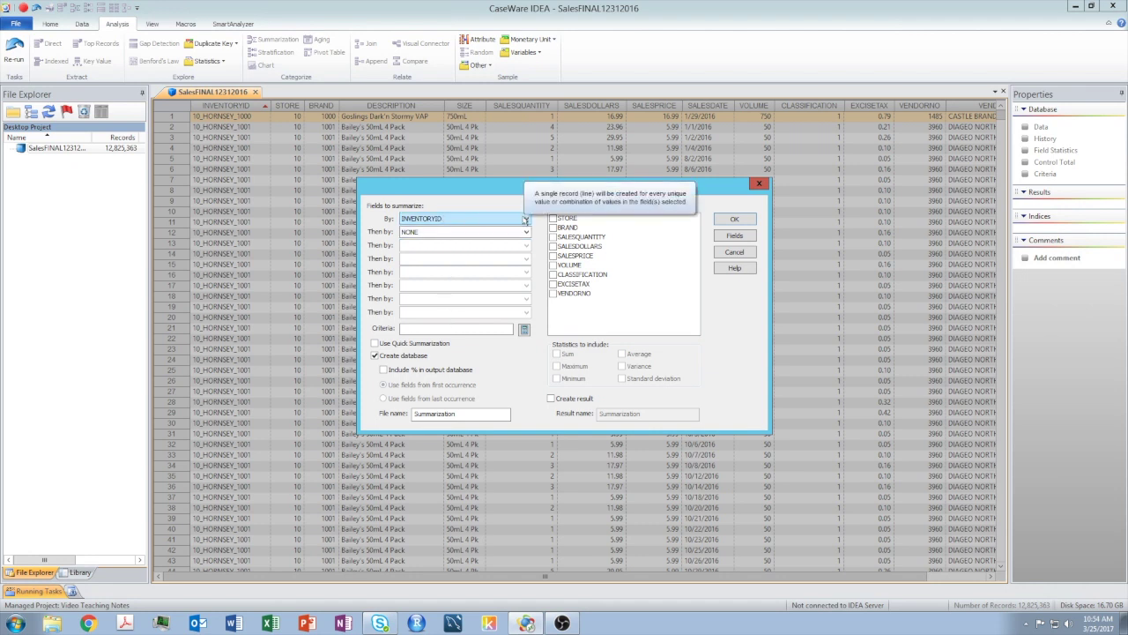
left_click(526, 234)
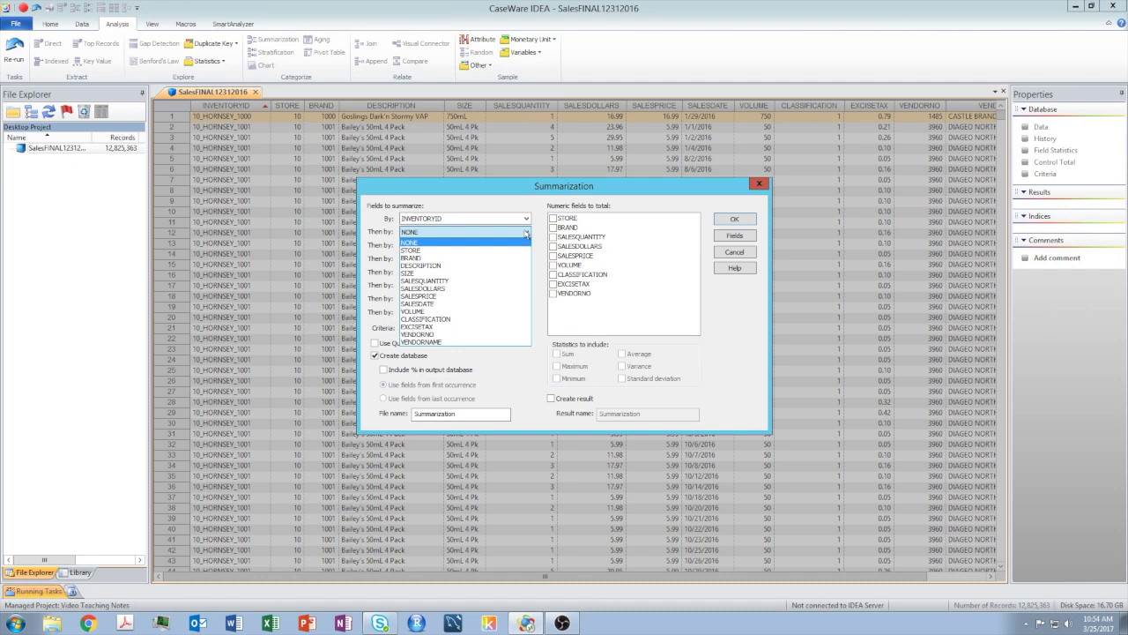
left_click(527, 233)
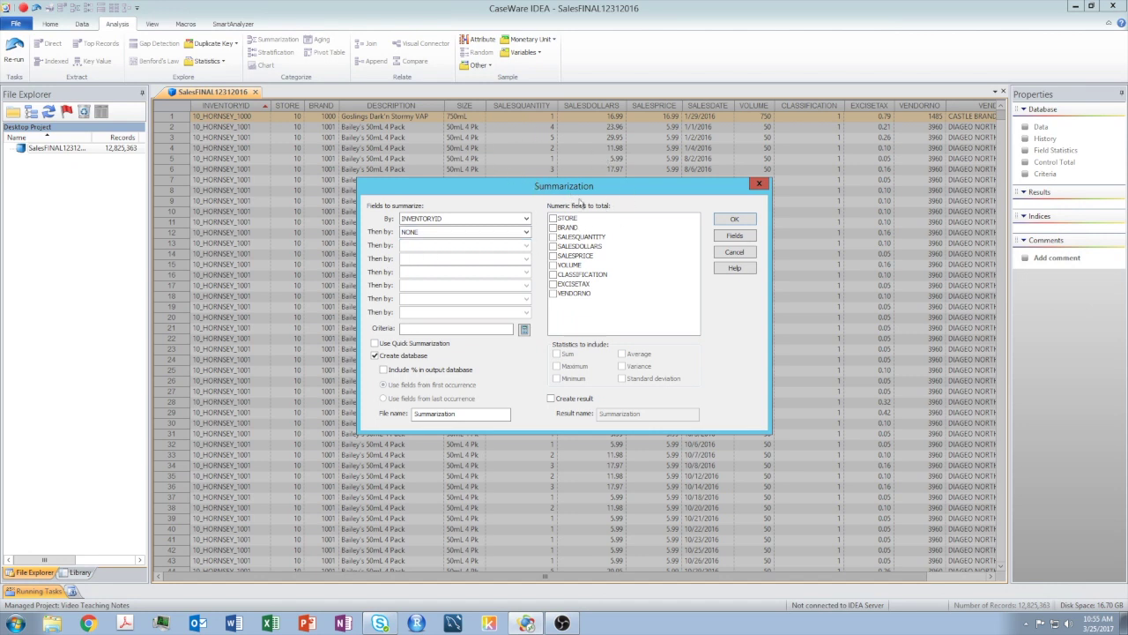
left_click_drag(581, 187, 557, 215)
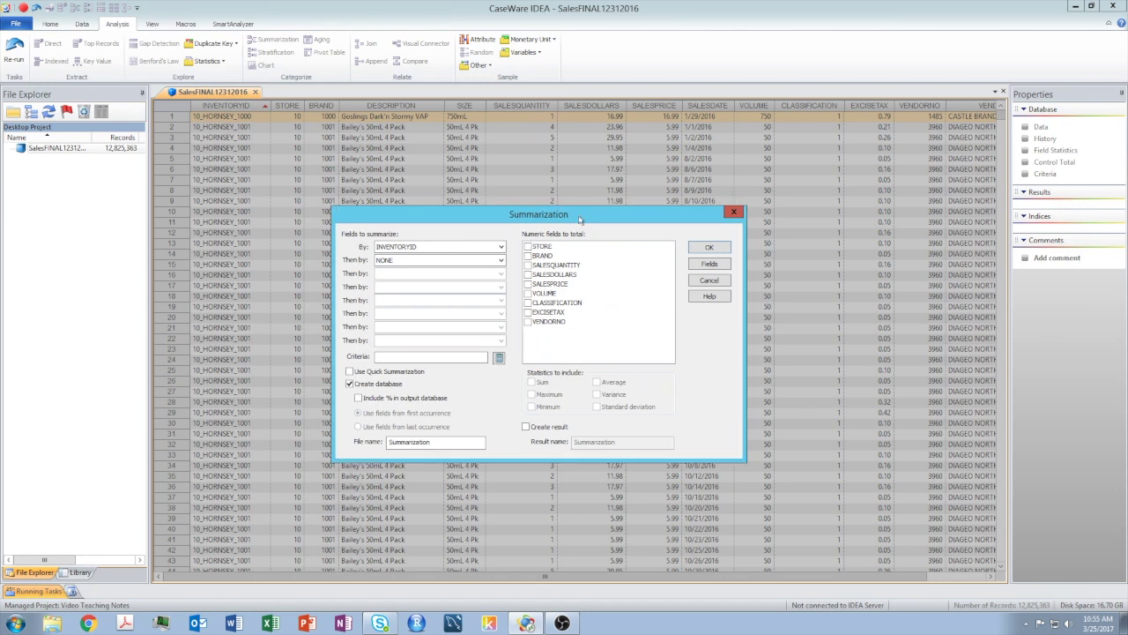
left_click(527, 265)
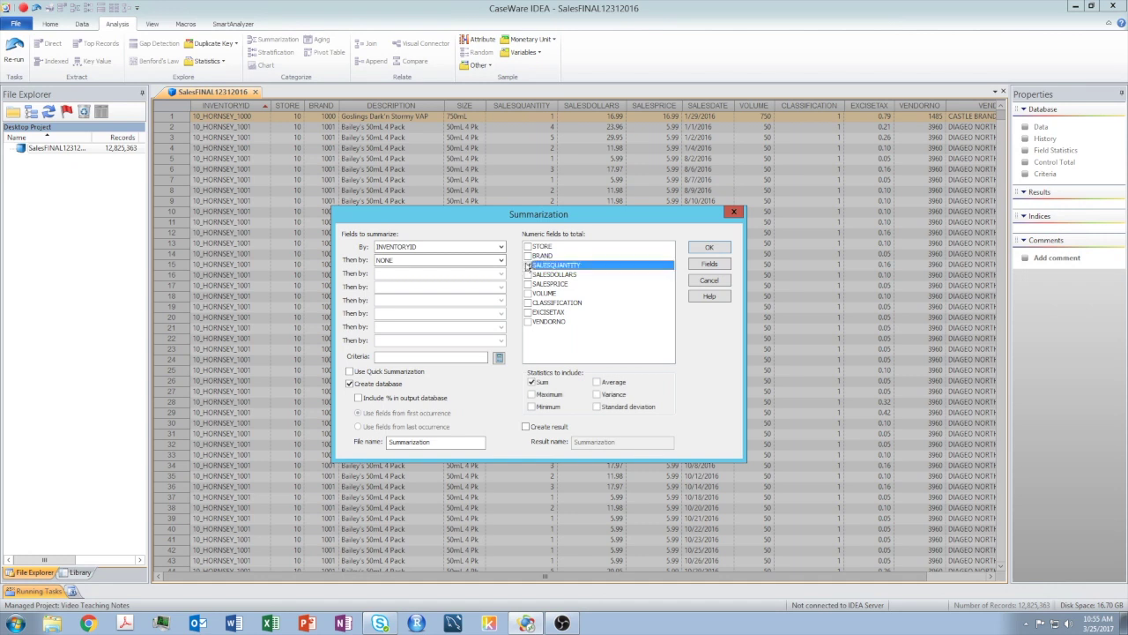
left_click(527, 274)
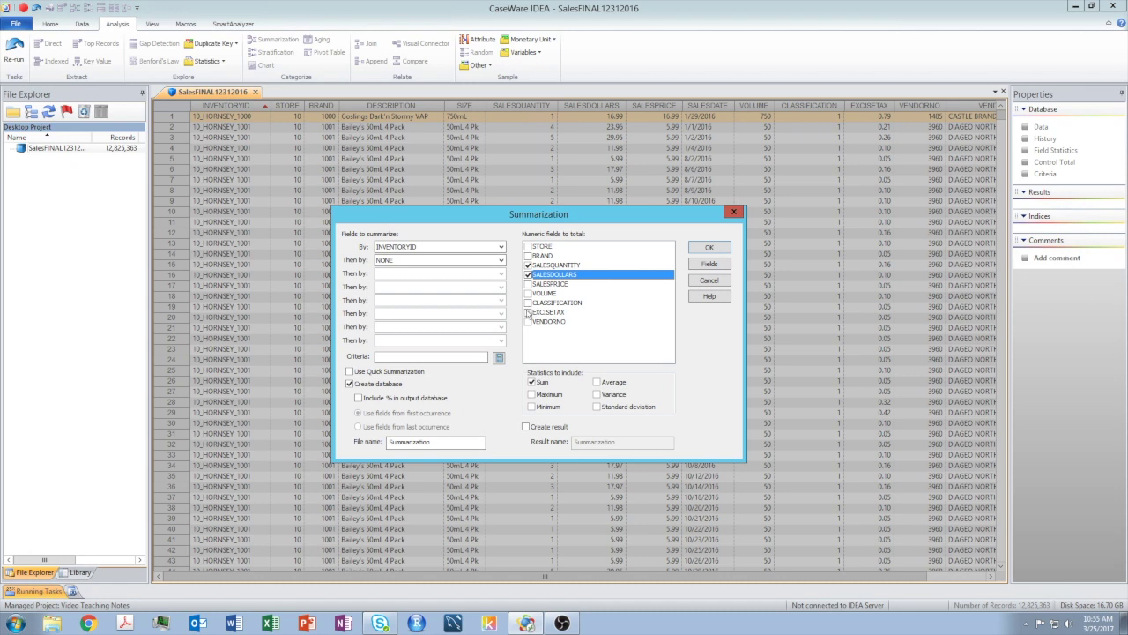
left_click(528, 313)
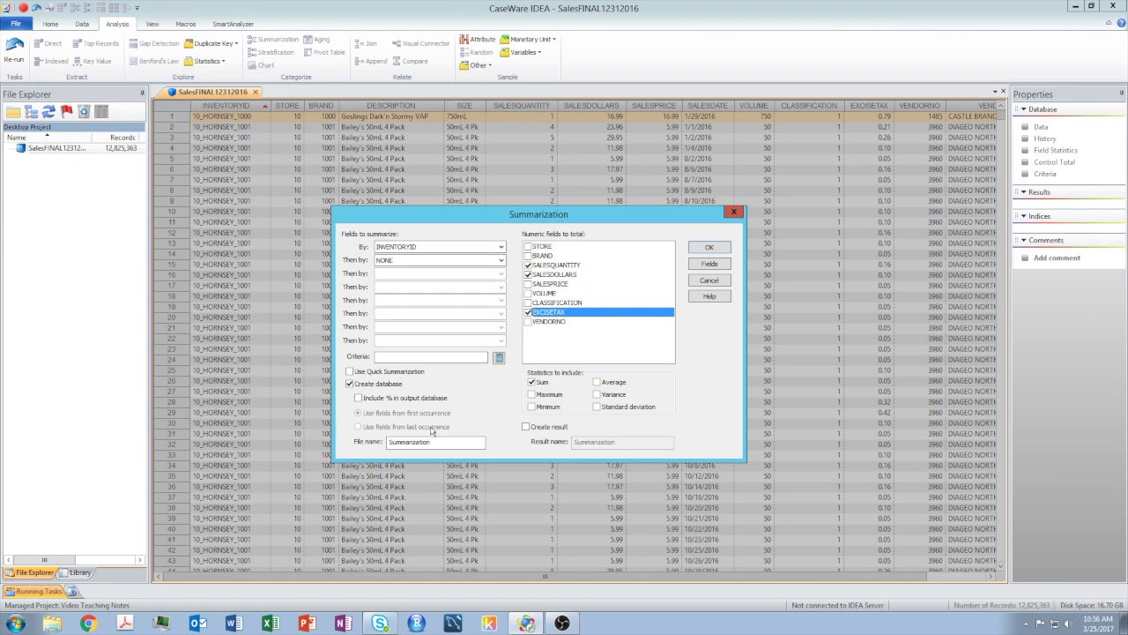
double_click(389, 443)
type("SummaryDecemberSalesbyID")
Select the STORE, BRAND, DESCRIPTION and SIZE fields for inclusion in the summarization output
left_click(711, 264)
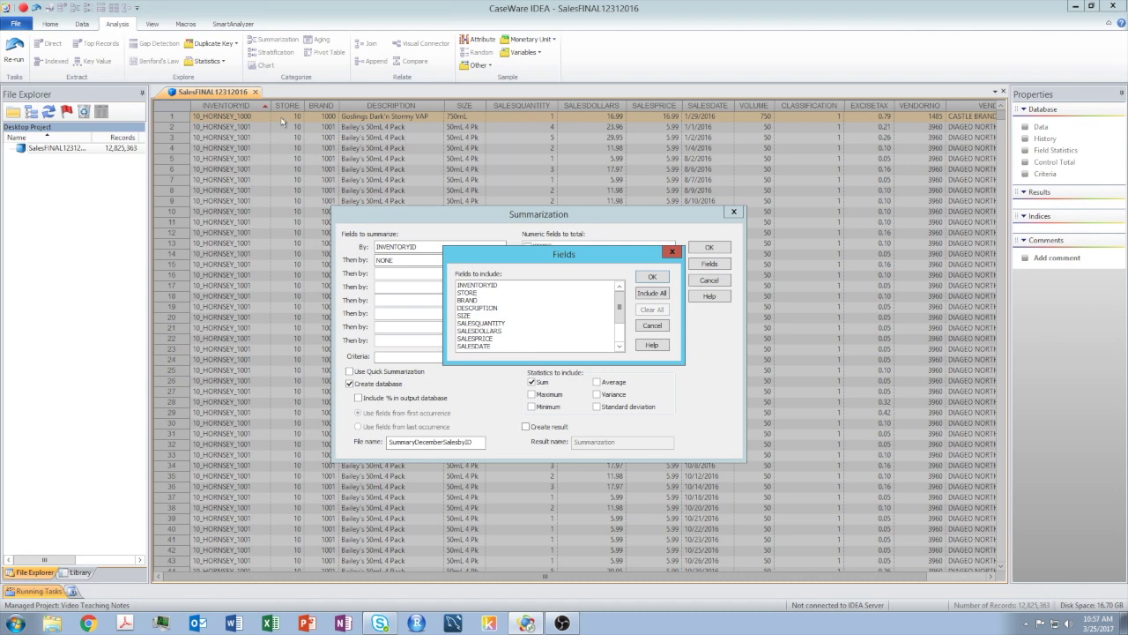
left_click(462, 293)
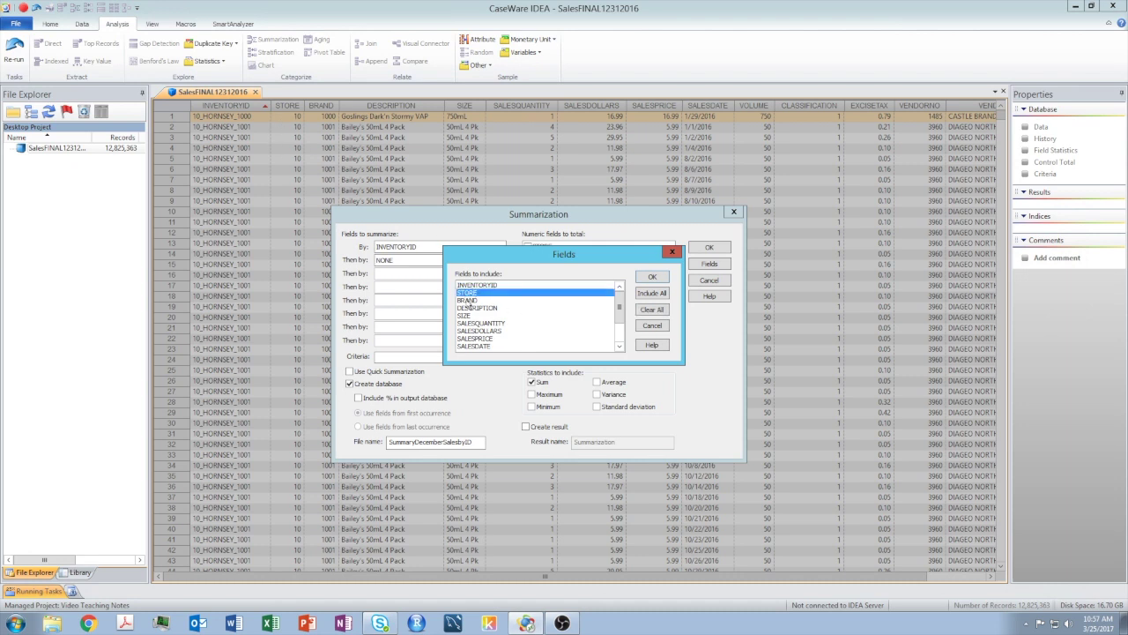
left_click(467, 302)
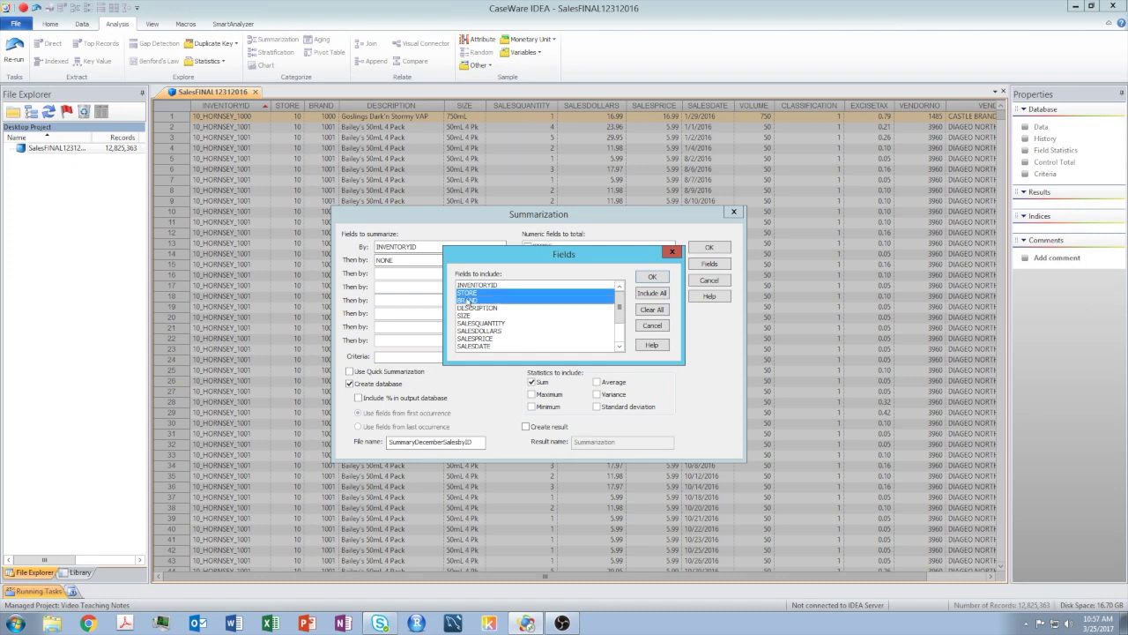
left_click(477, 307)
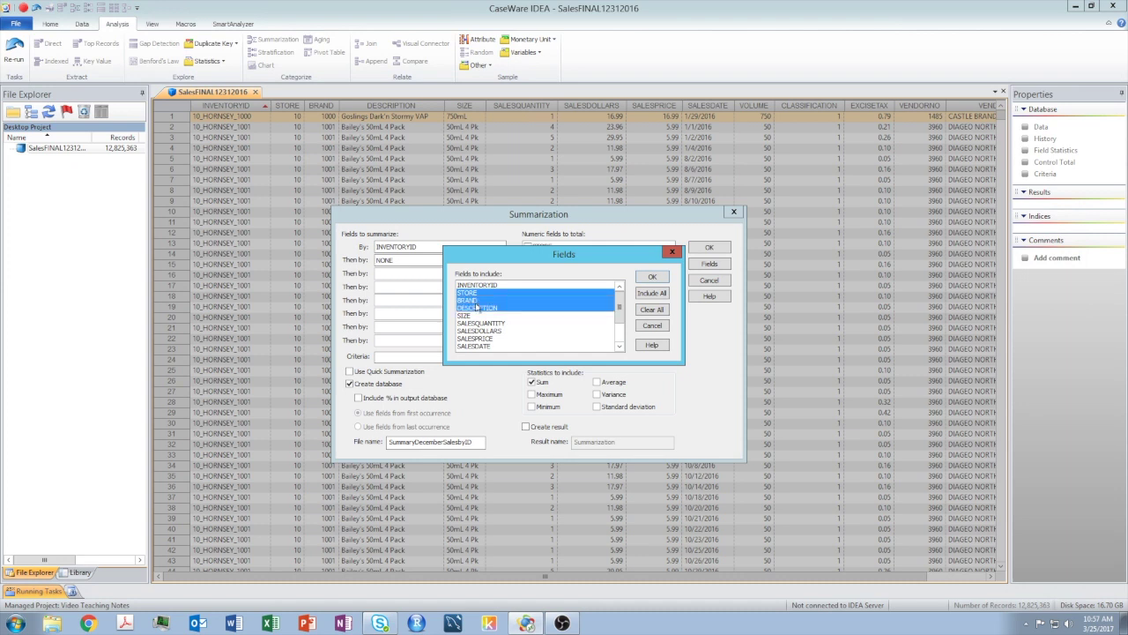
left_click(465, 315)
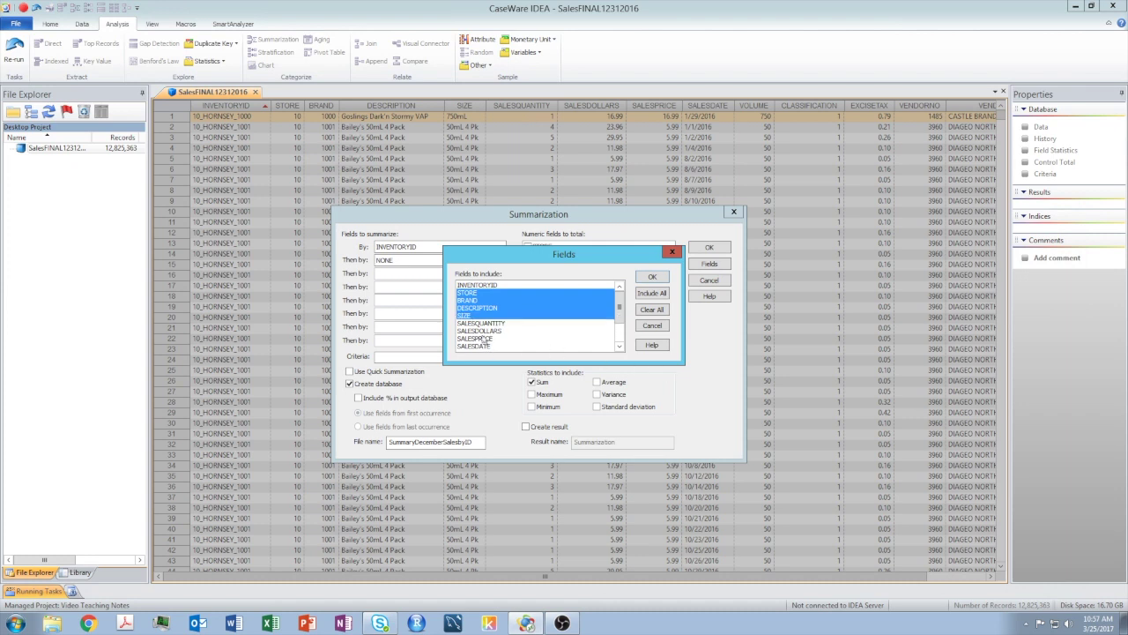
Add VOLUME, CLASSIFICATION, VENDORNO and VENDORNAME to the included fields and run the summarization
left_click(619, 346)
left_click(619, 346)
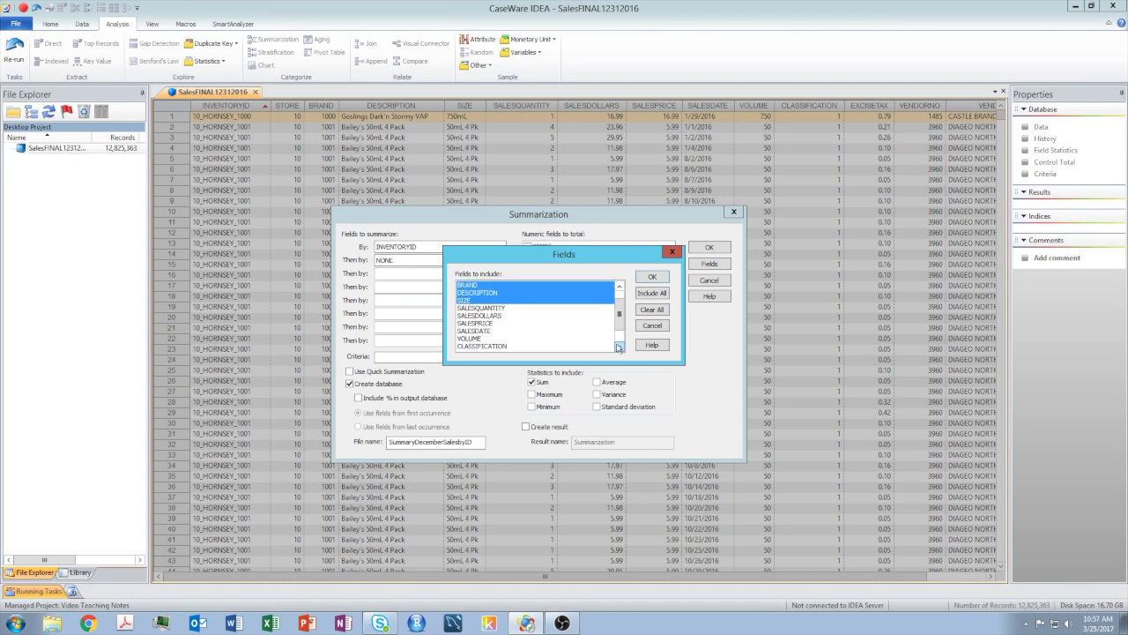
left_click(619, 346)
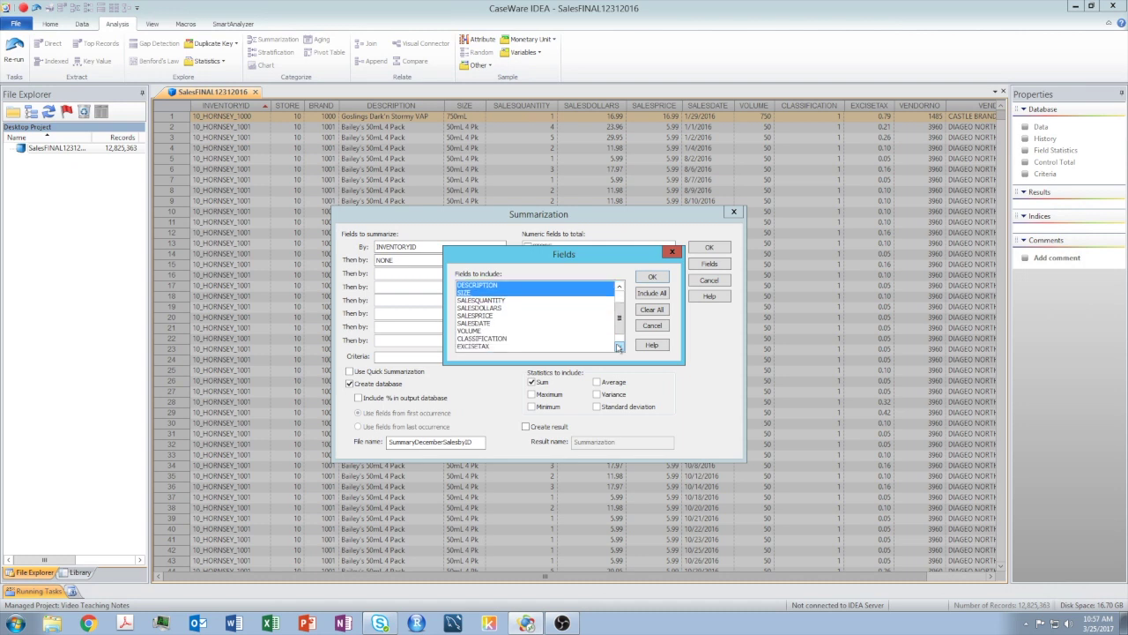
left_click(474, 331)
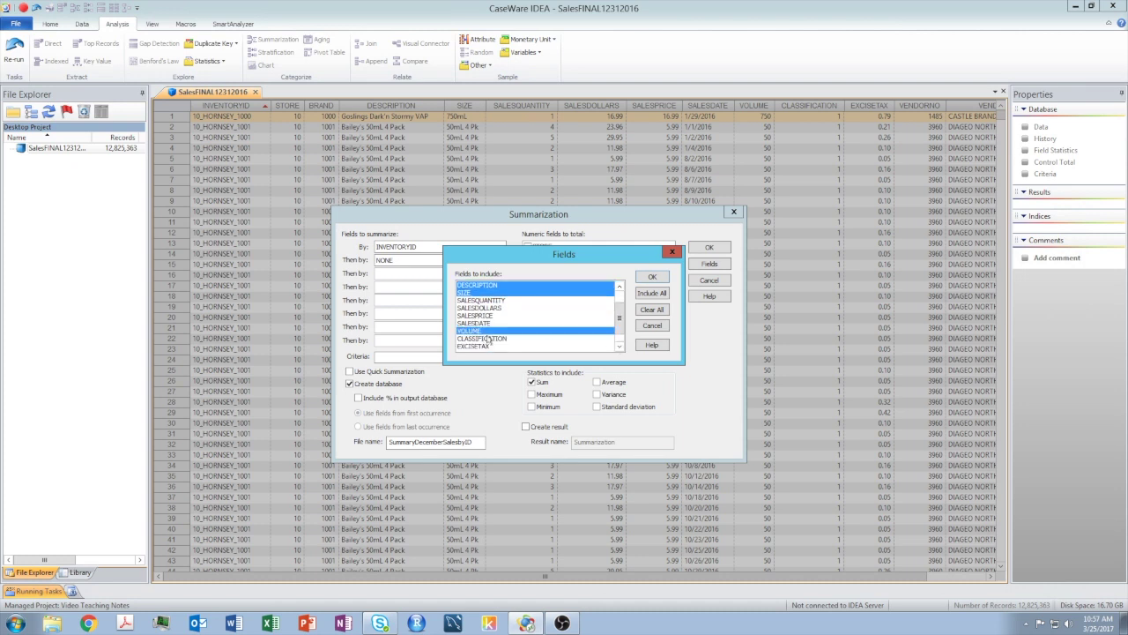
left_click(491, 339)
left_click(619, 347)
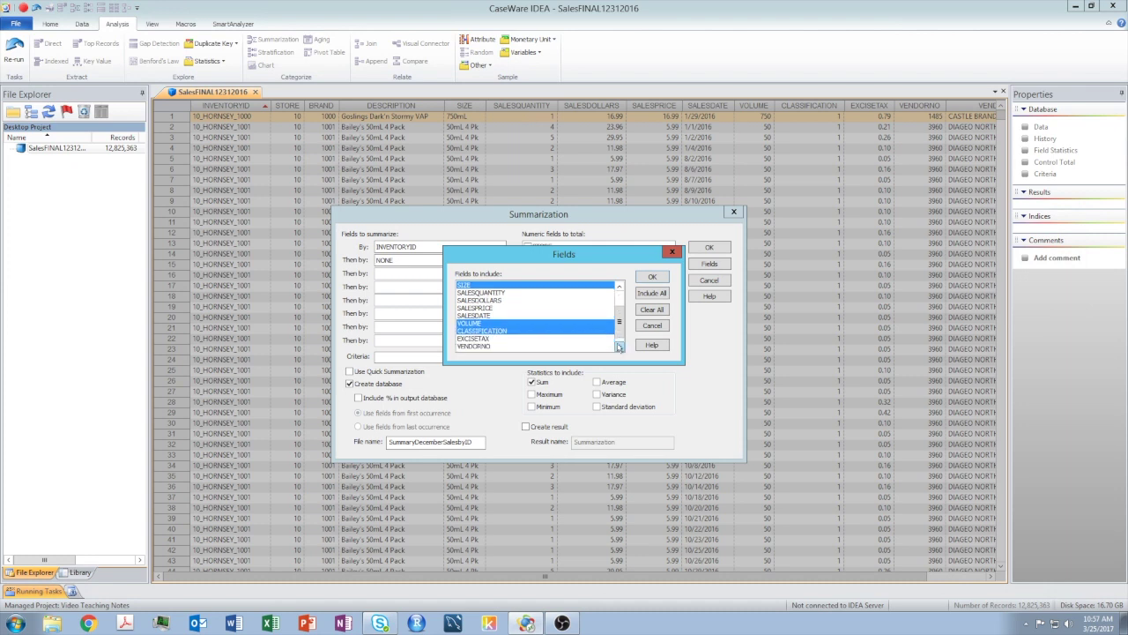
left_click(619, 346)
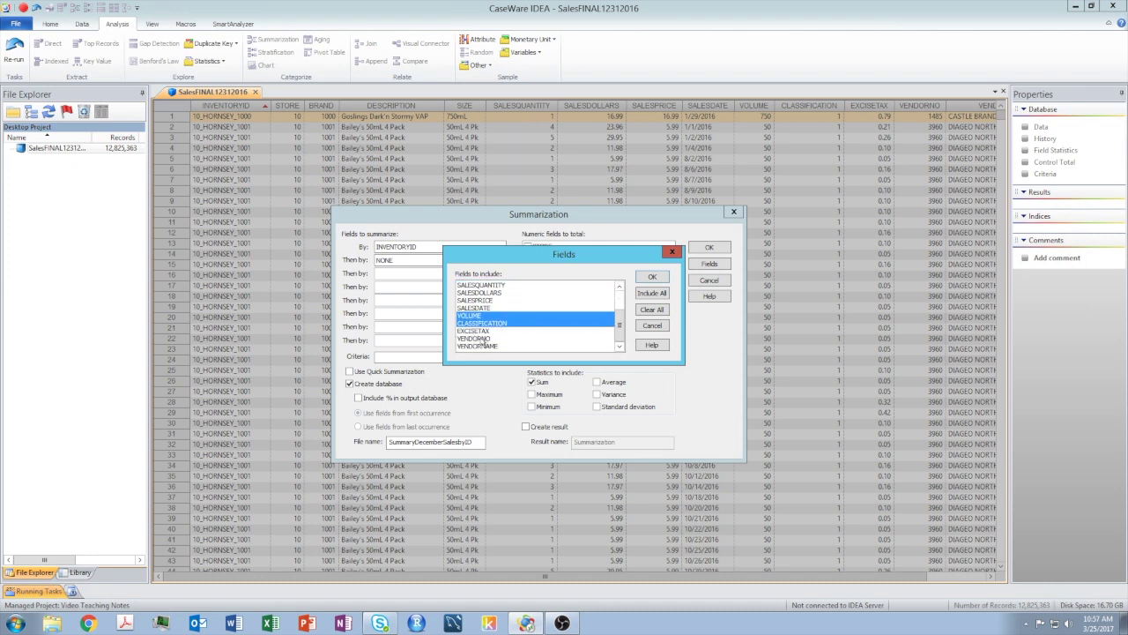
left_click(482, 340)
left_click(486, 346)
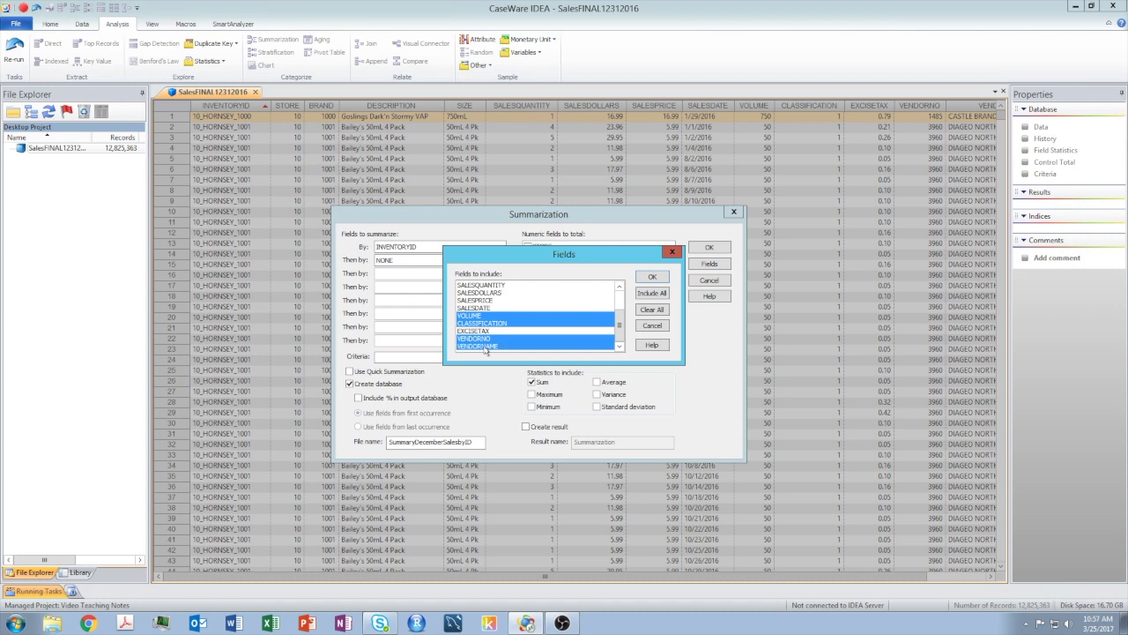
left_click(652, 276)
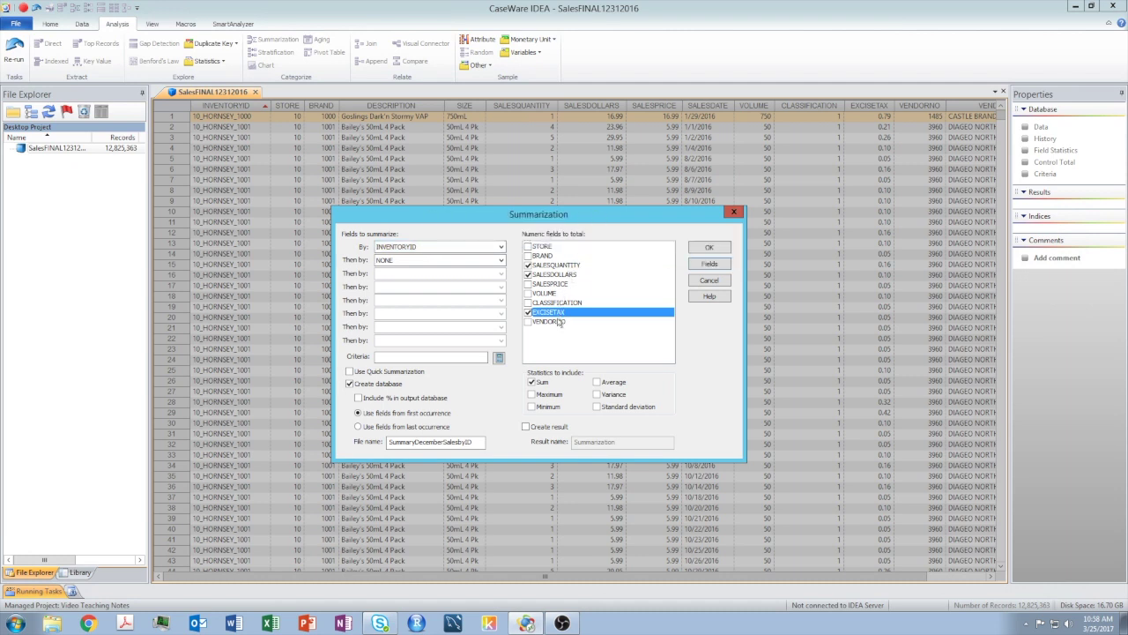
left_click(710, 247)
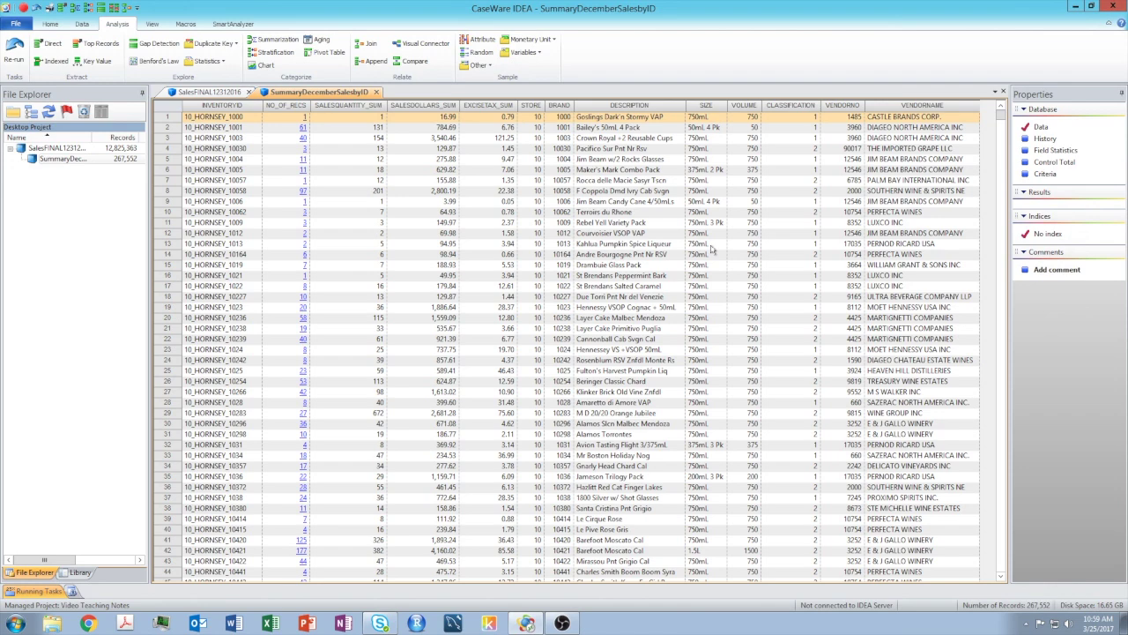
Compare the sales database's record order without an index and with the INVENTORYID index, and return to the SummaryDecemberSalesbyID database
left_click(216, 92)
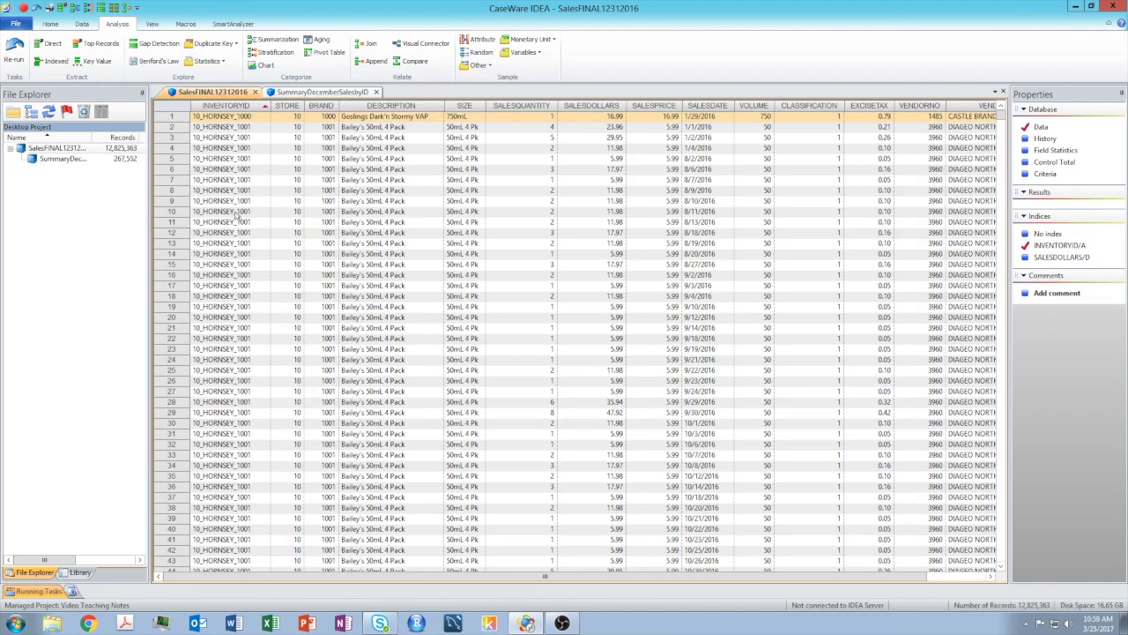
left_click(1044, 233)
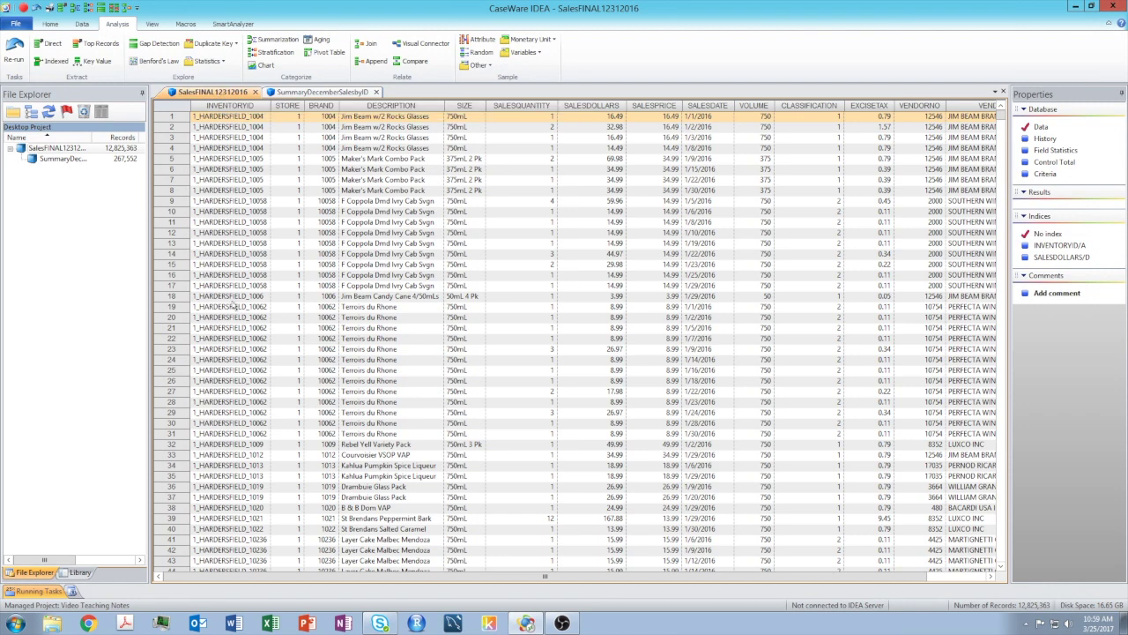
left_click(1054, 246)
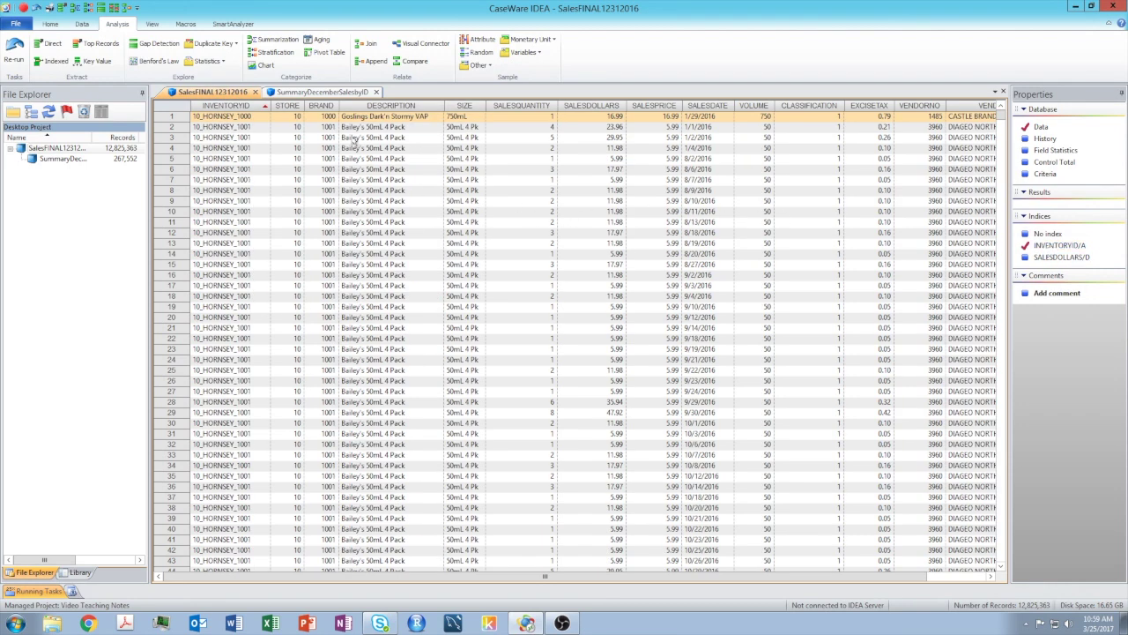
left_click(322, 92)
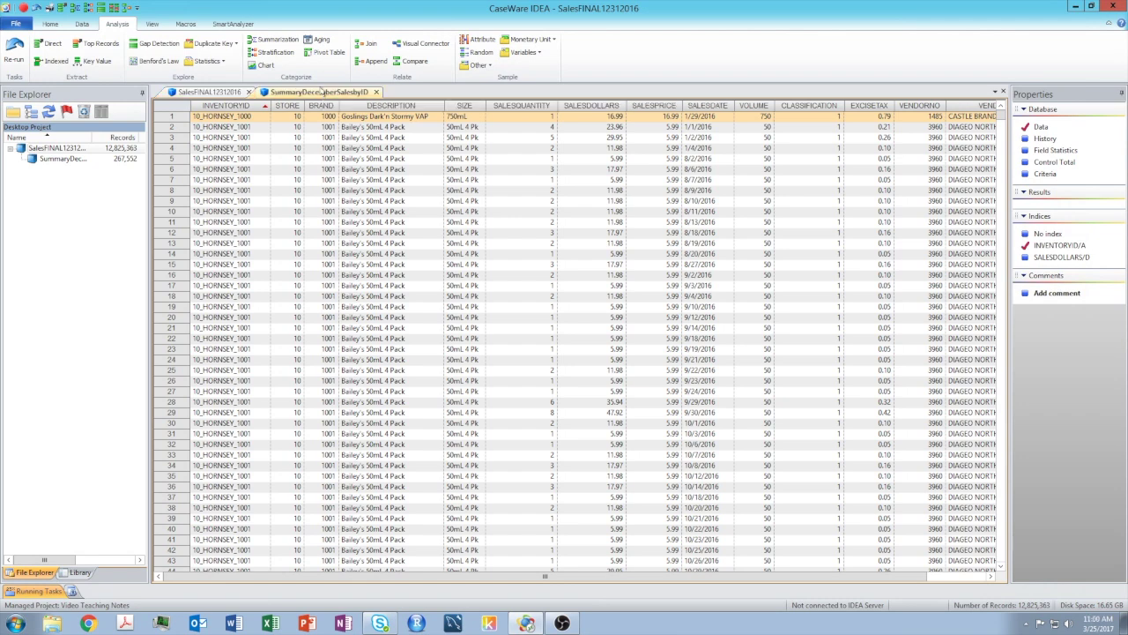